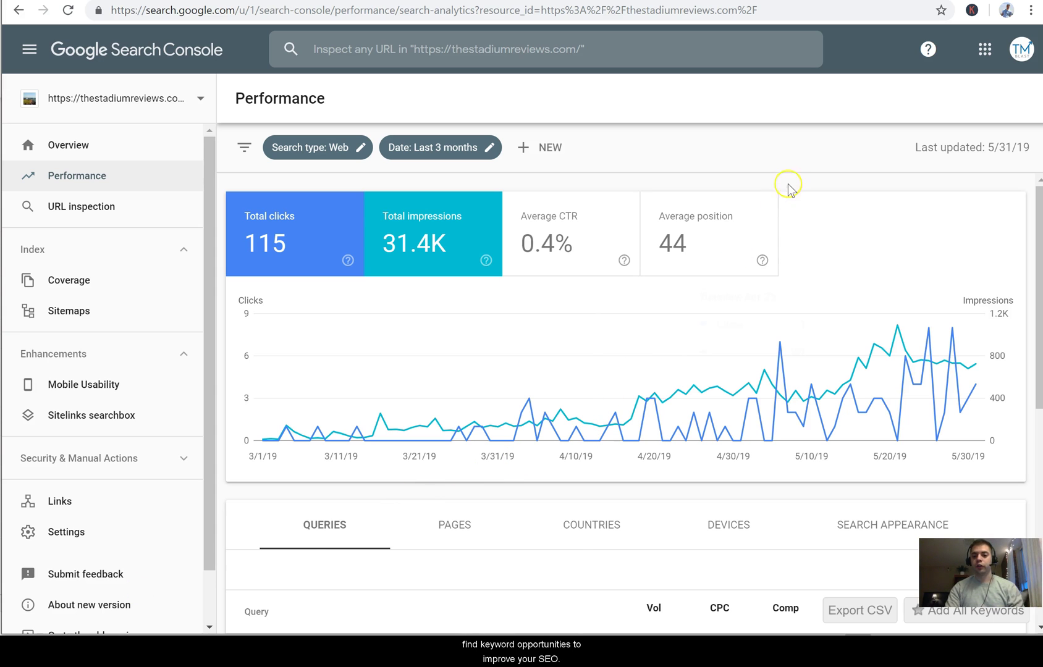
Scroll the Search Analytics for Sheets listing and advance its screenshot carousel two images
scroll(793, 185, down, 2)
scroll(791, 182, down, 1)
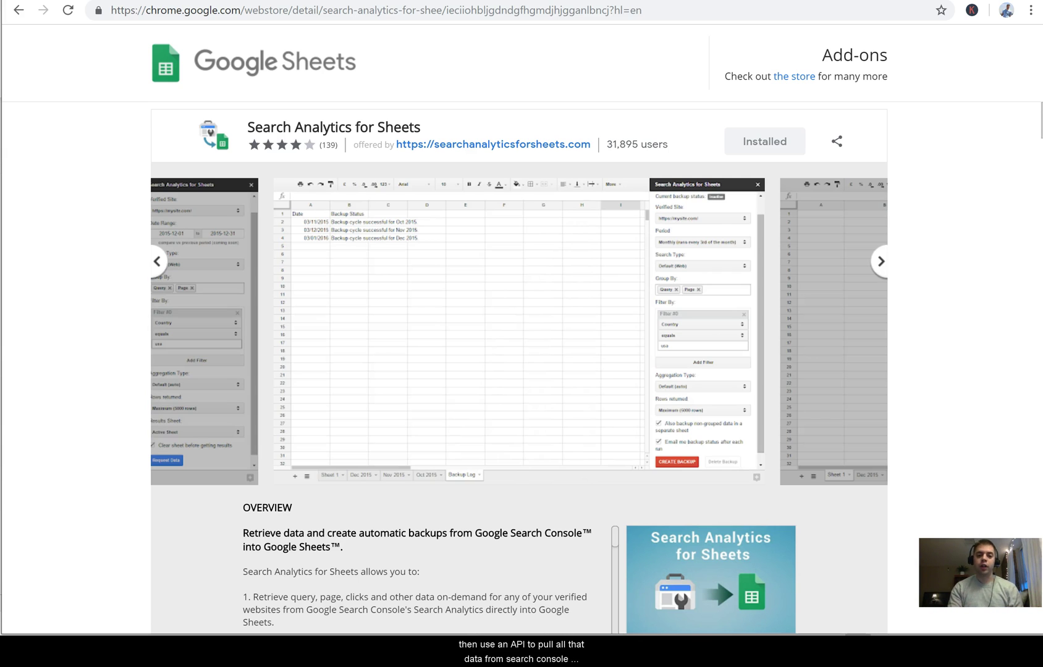
click(881, 262)
click(881, 263)
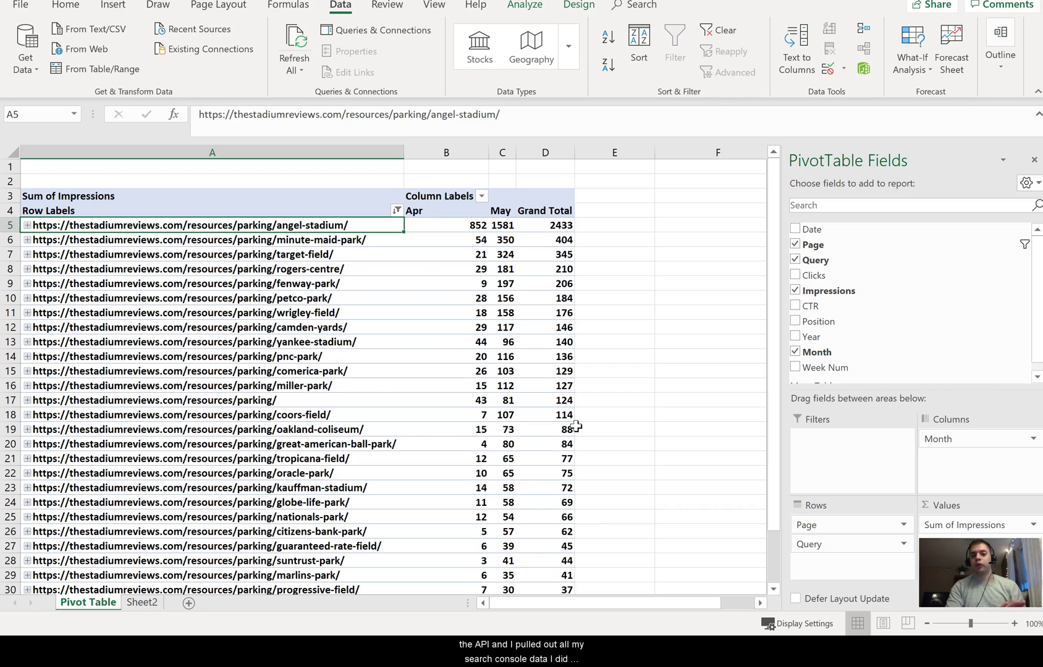
click(397, 210)
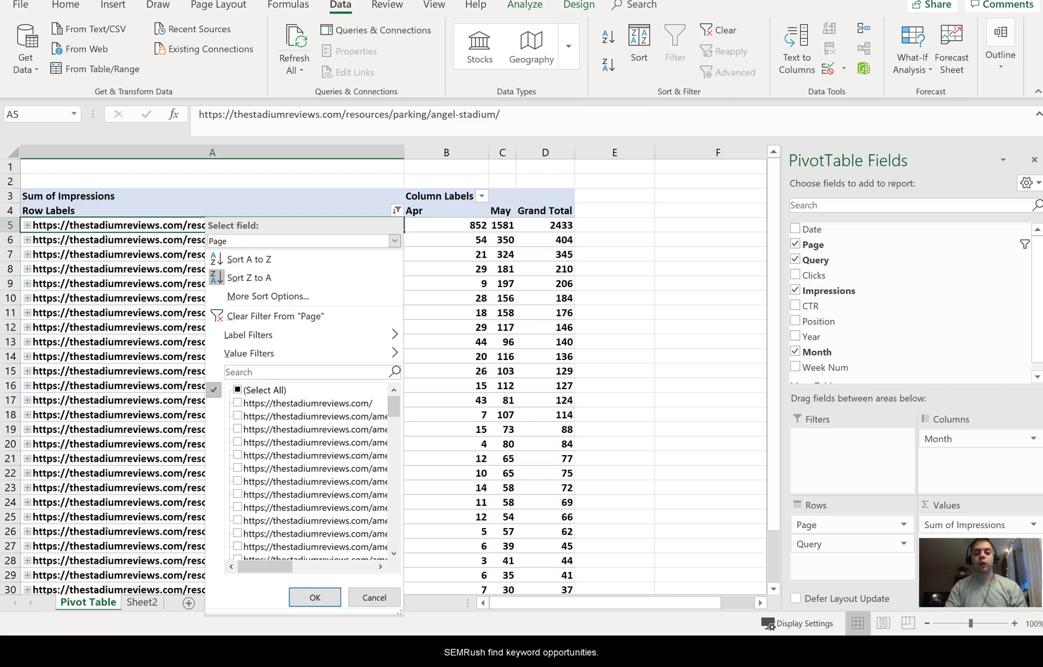
click(390, 601)
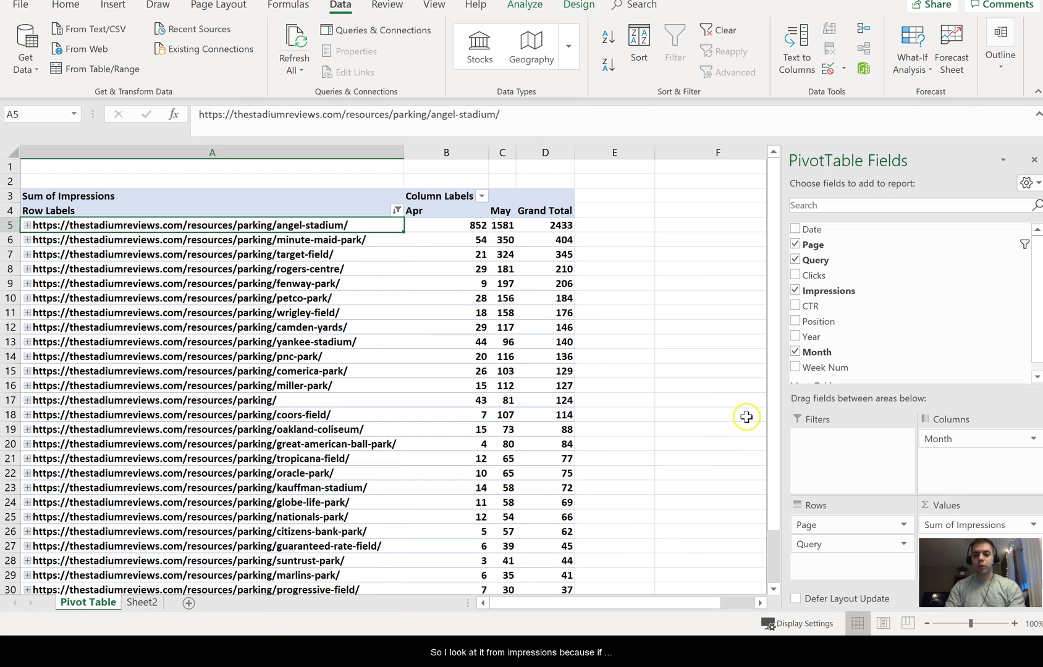
drag(818, 295, 819, 296)
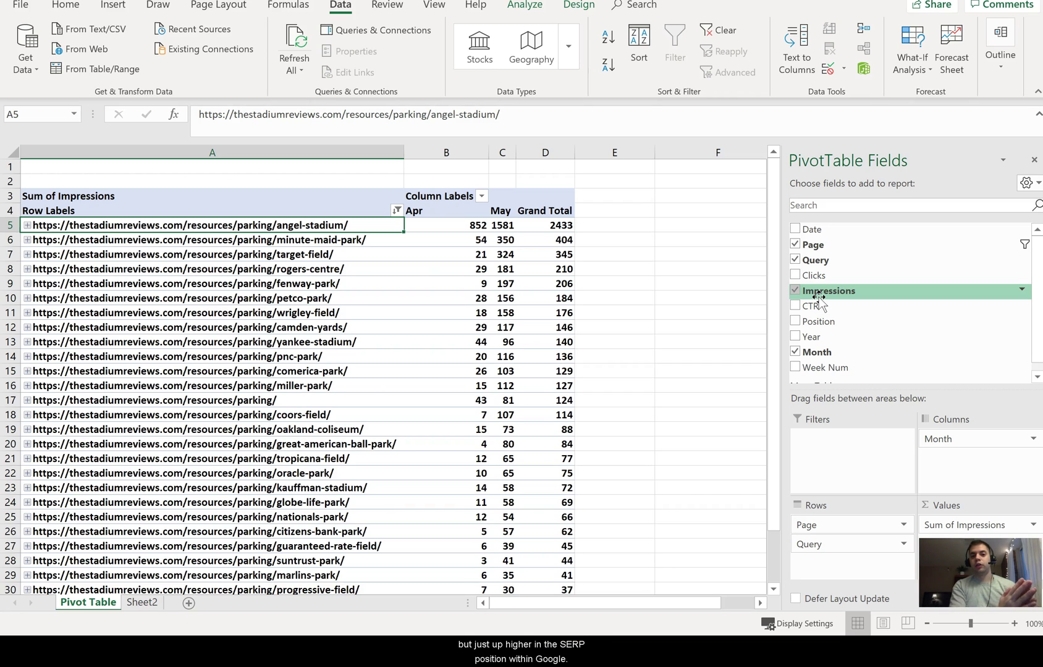
Expand the angel-stadium page row and select the 1048 impressions total for angel stadium parking
click(28, 226)
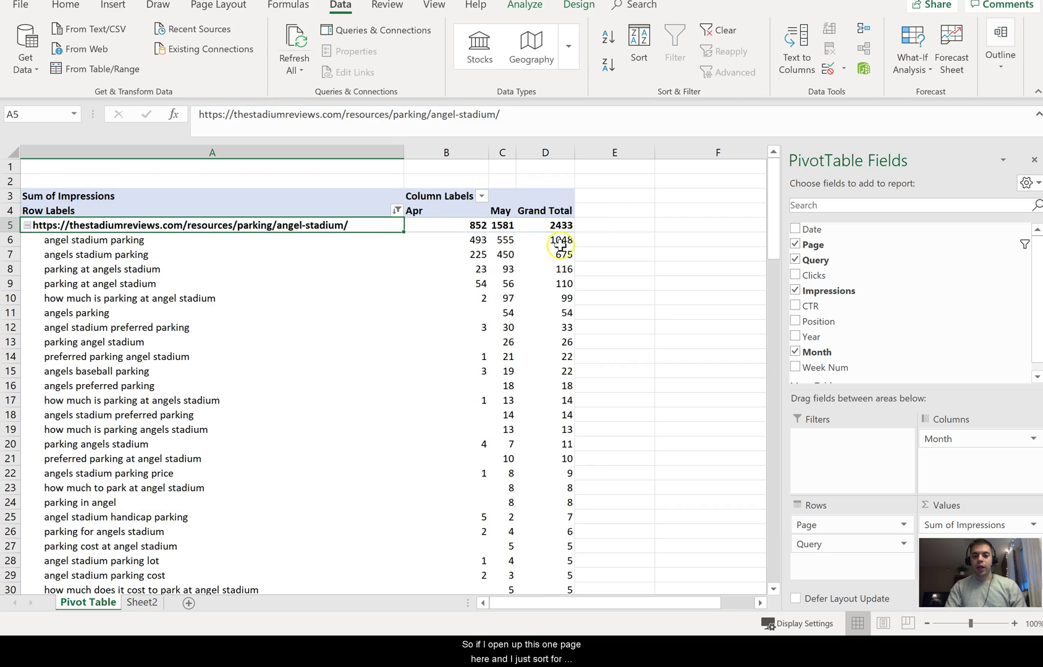
click(557, 241)
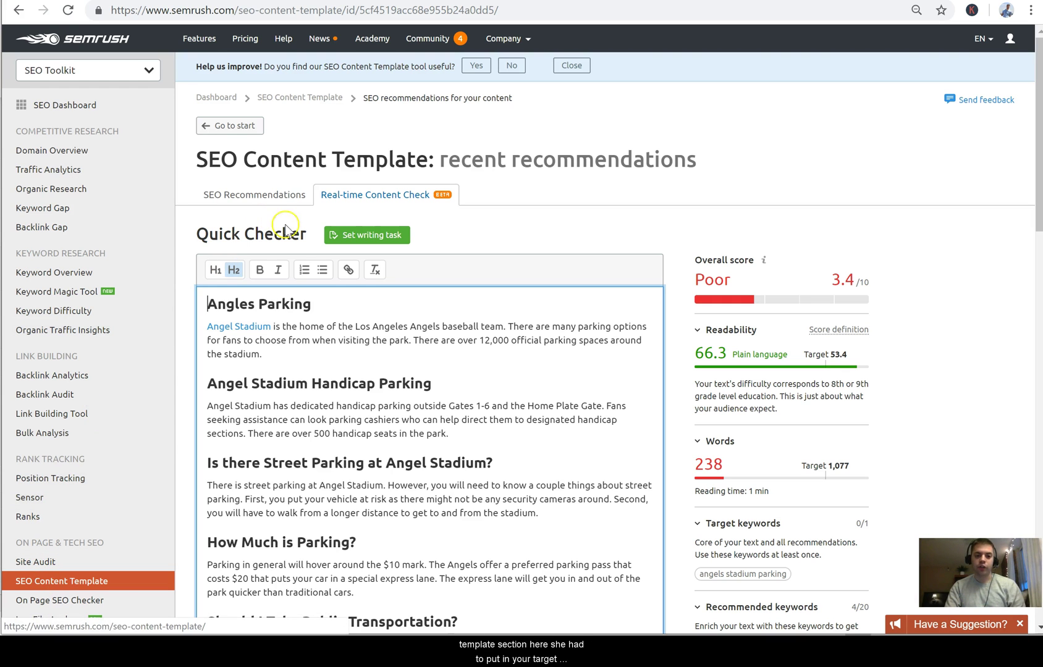
Open the saved angels stadium parking template's Real-time Content Check, showing the 3.4 score
click(242, 126)
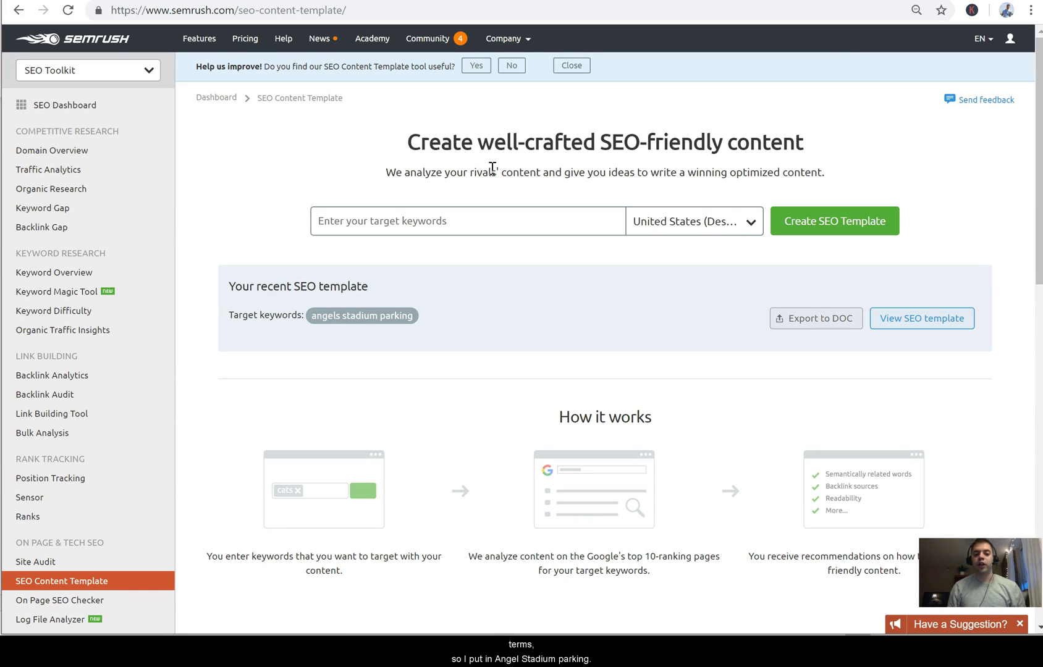
click(922, 320)
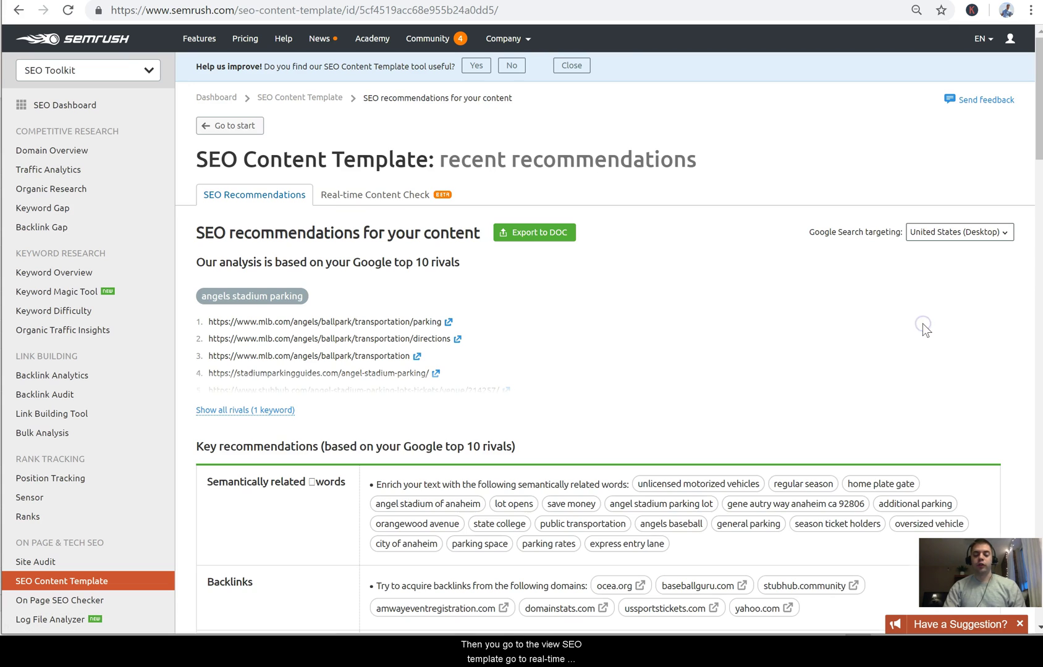
click(393, 199)
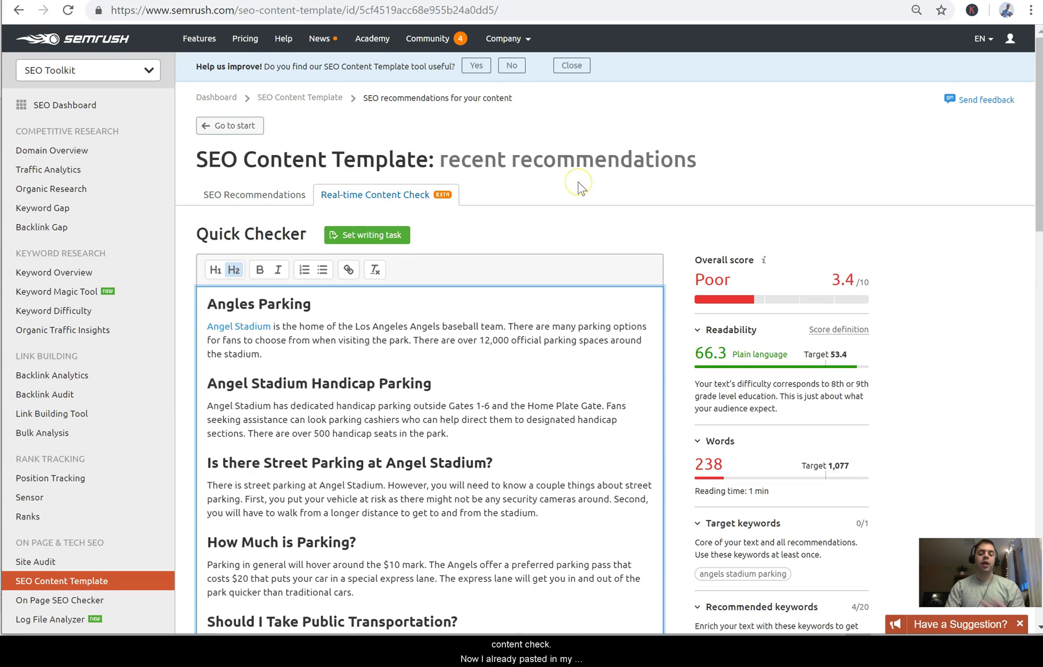
scroll(578, 182, down, 2)
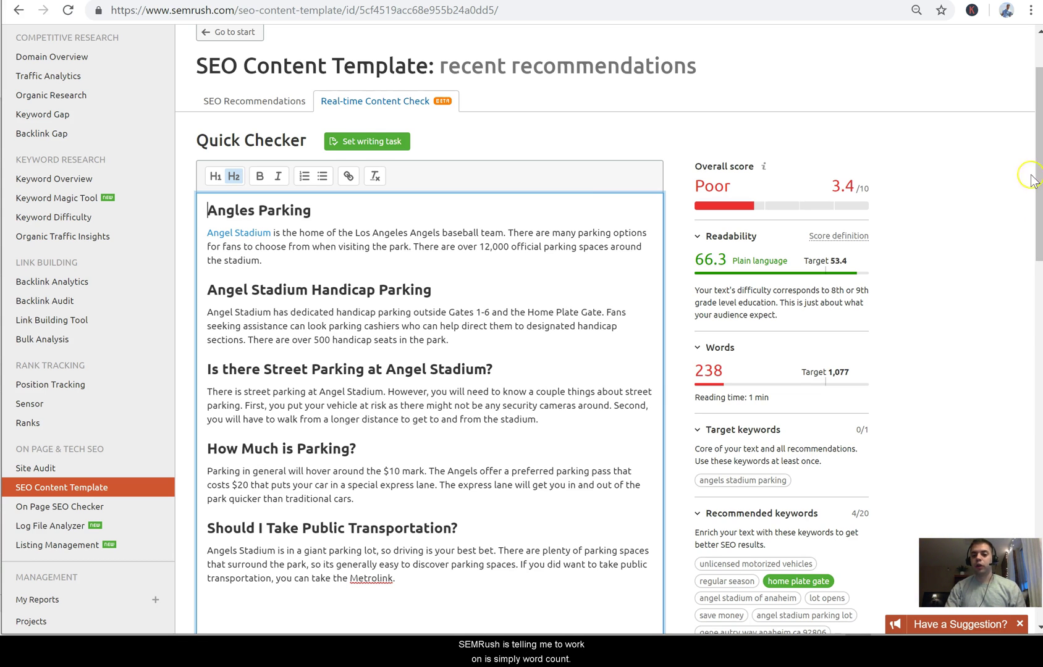
scroll(824, 361, down, 1)
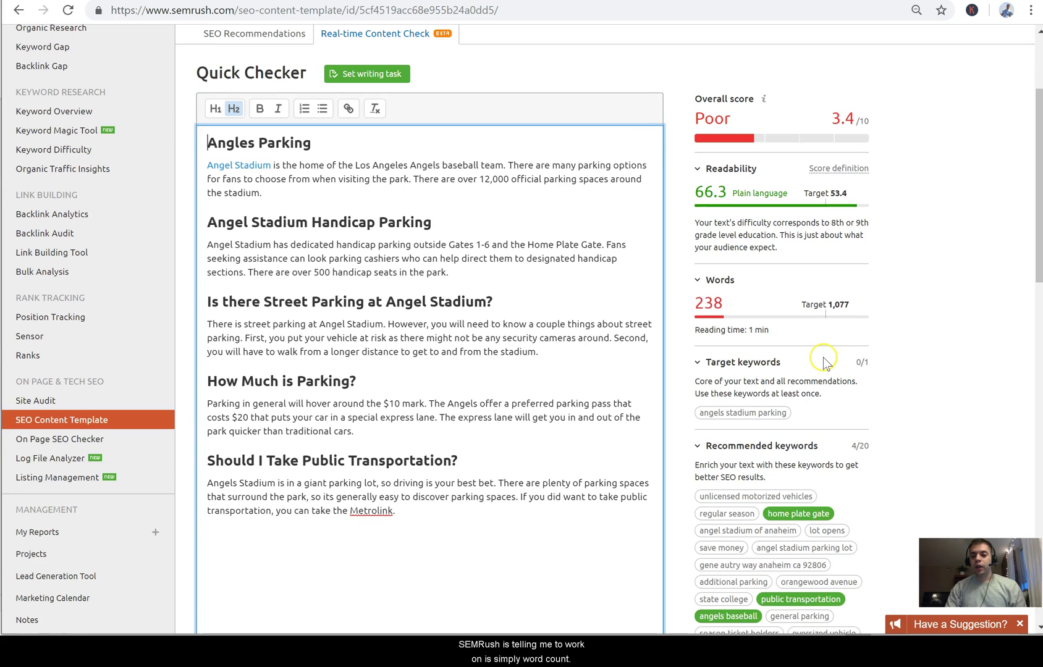
drag(773, 303, 675, 306)
click(913, 286)
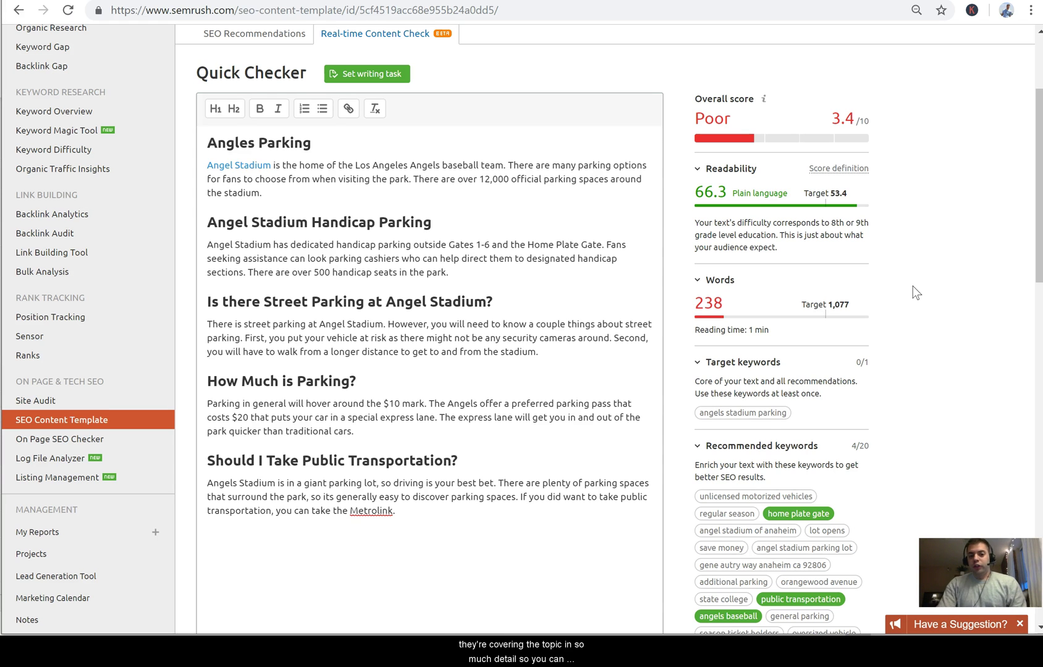
scroll(913, 286, down, 1)
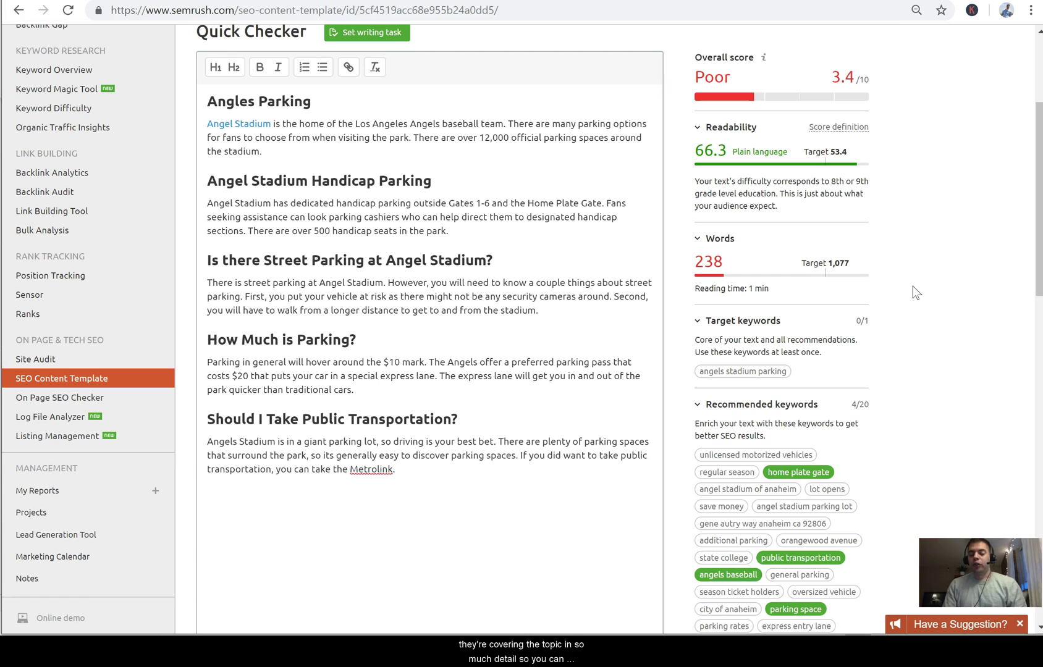
scroll(913, 286, down, 3)
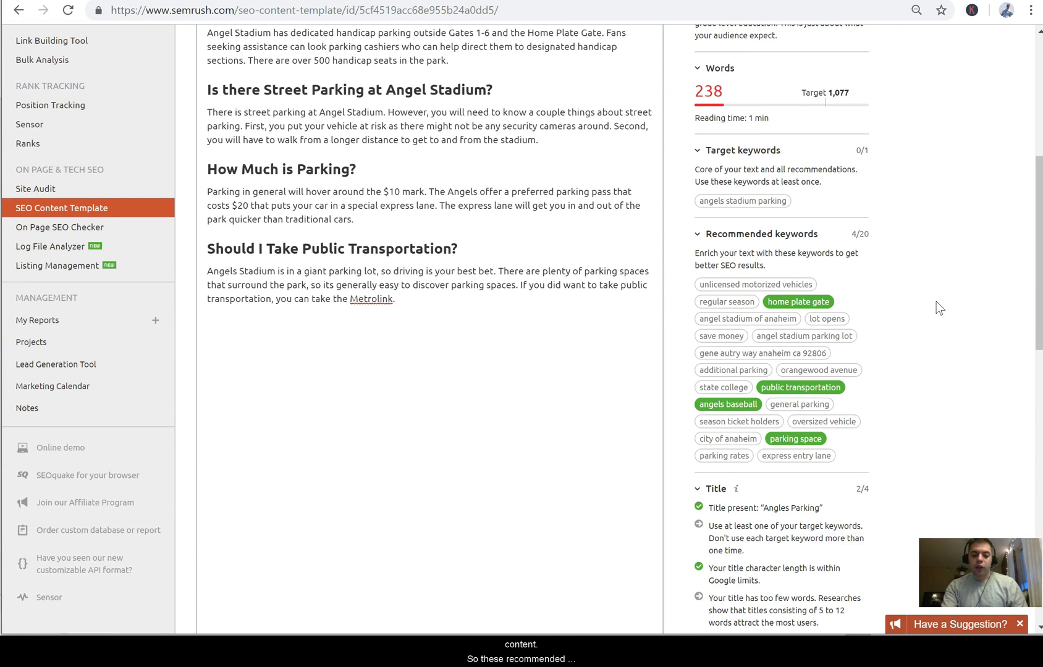
key(ctrl+plus)
scroll(937, 303, down, 2)
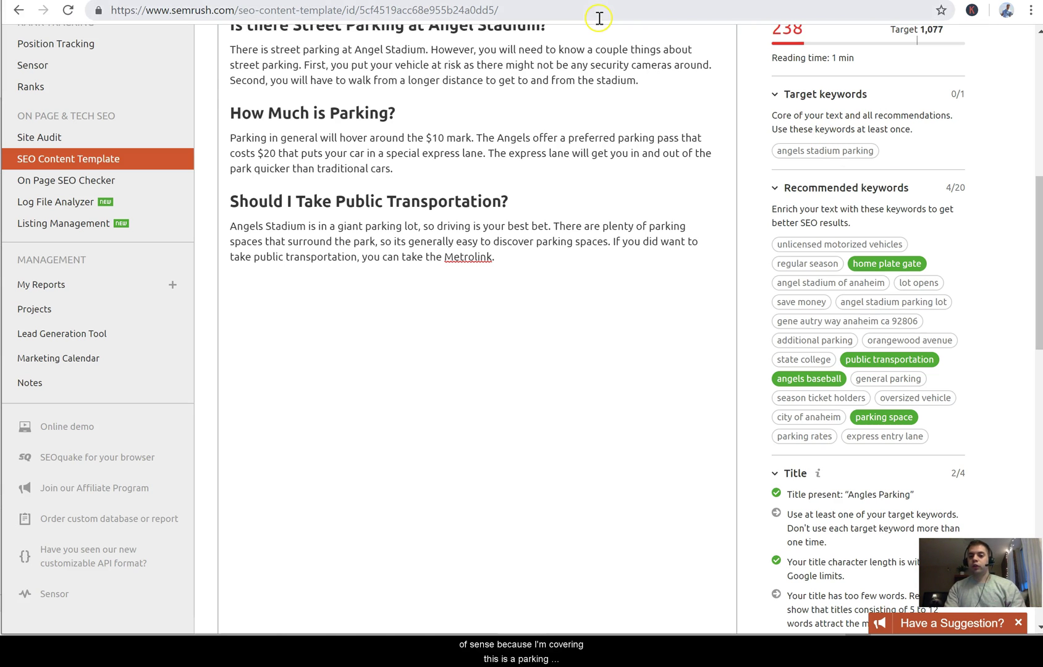
Add a new closing line 'For regular season ticket holders' and select 'regular season' in it
click(529, 254)
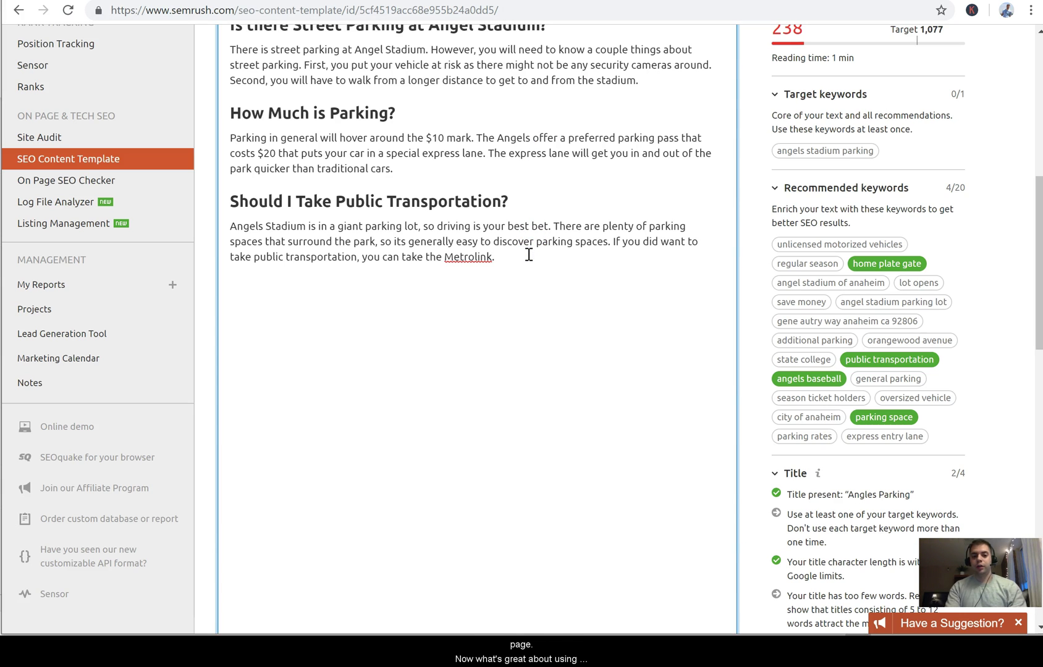
key(Return)
key(Return)
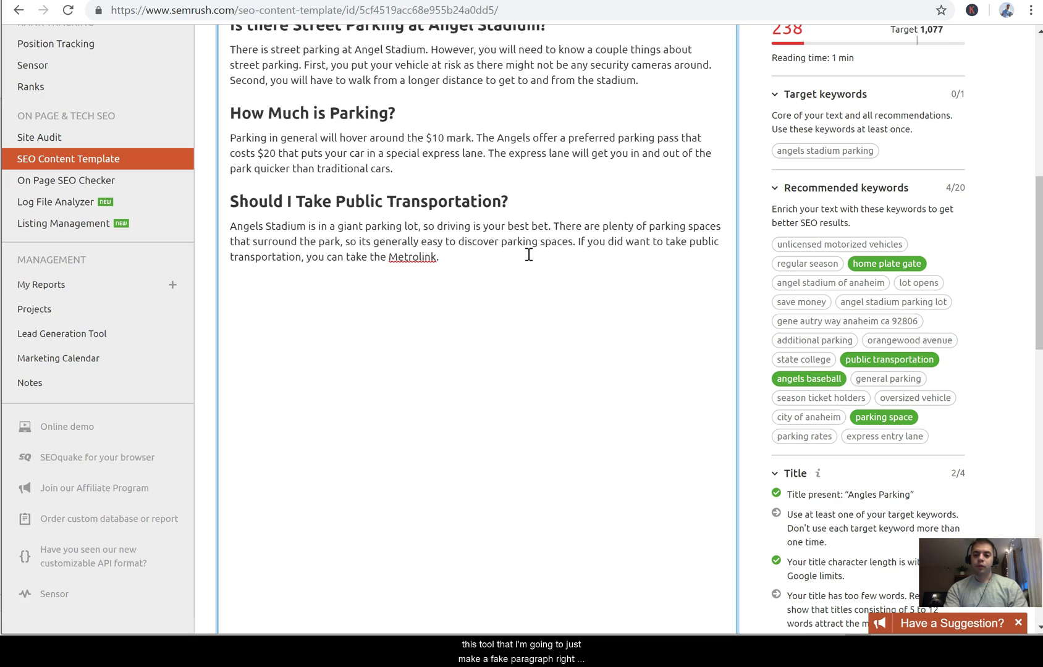
text(For regular se)
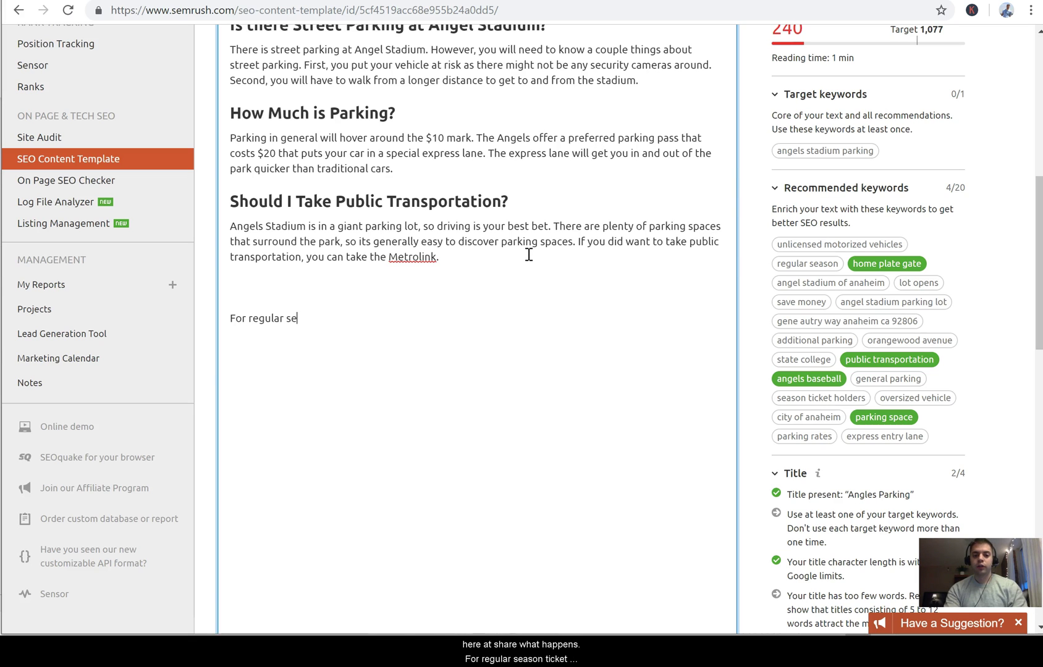
text(ason ticket hold)
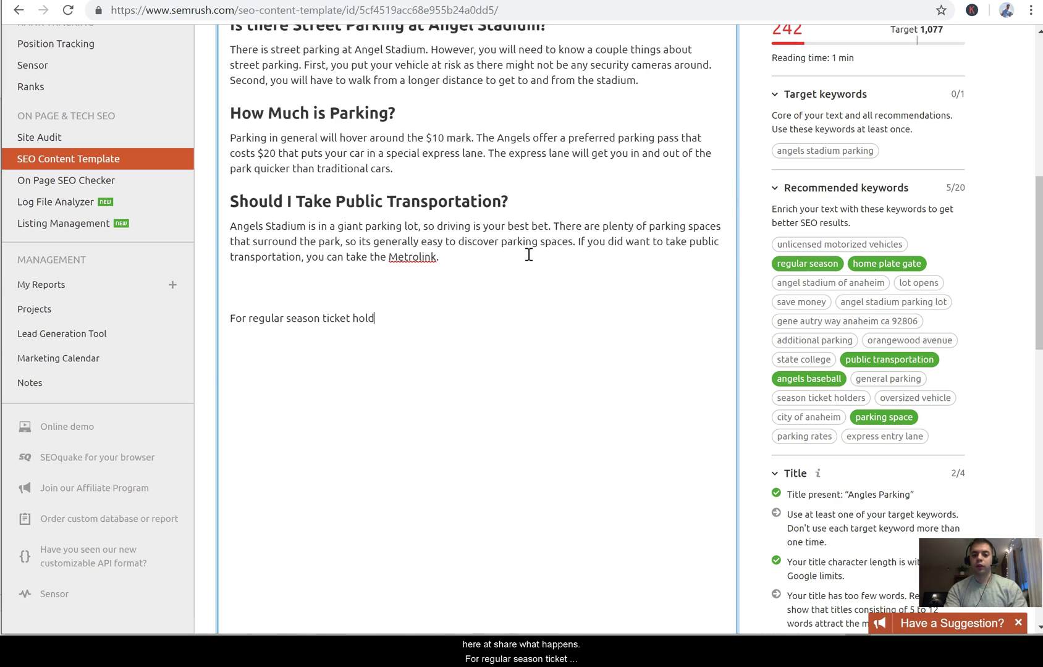
text(ers)
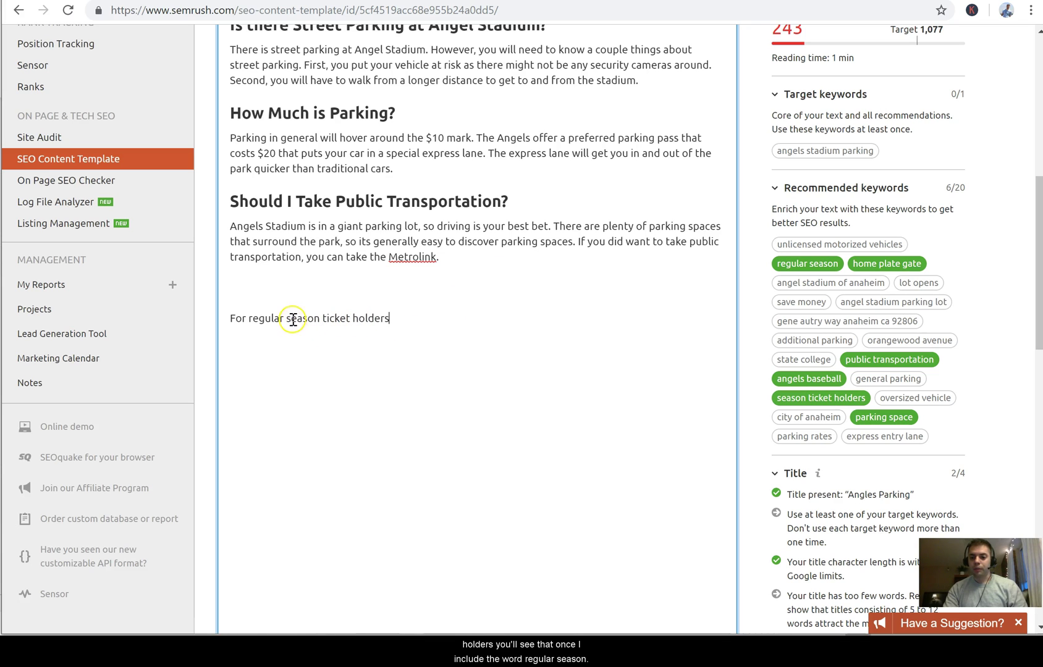
drag(249, 318, 319, 321)
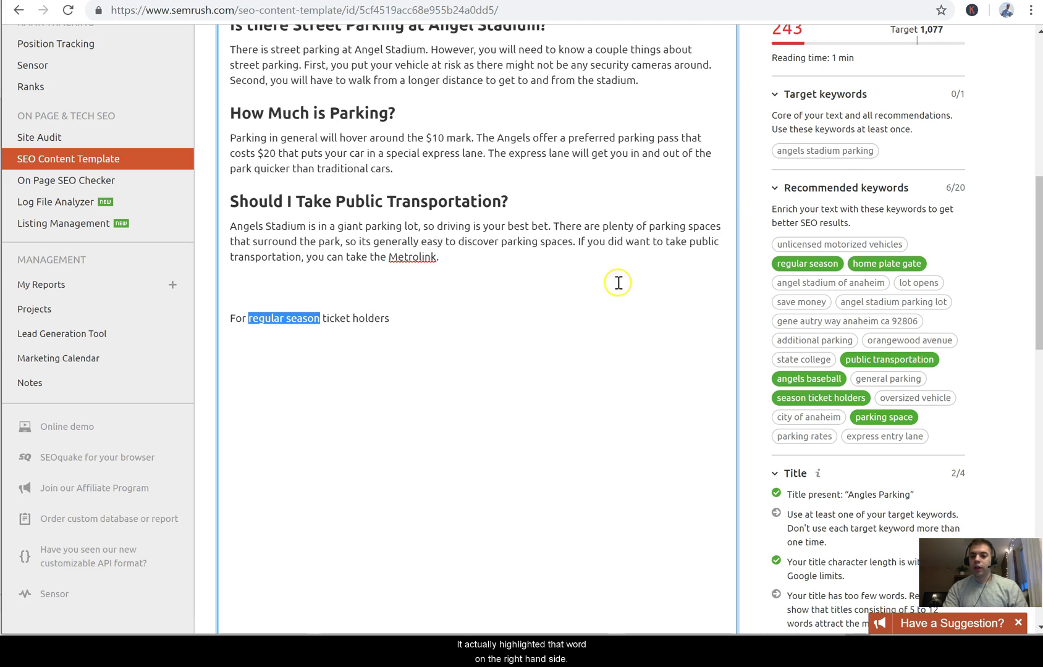
scroll(699, 263, up, 4)
right_click(700, 265)
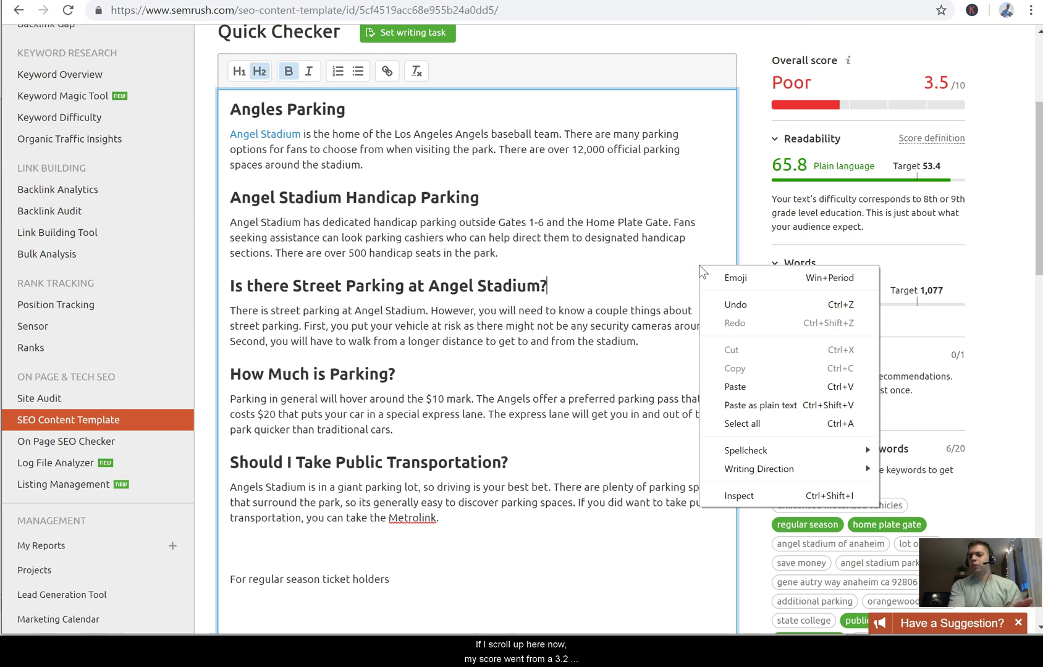
click(481, 563)
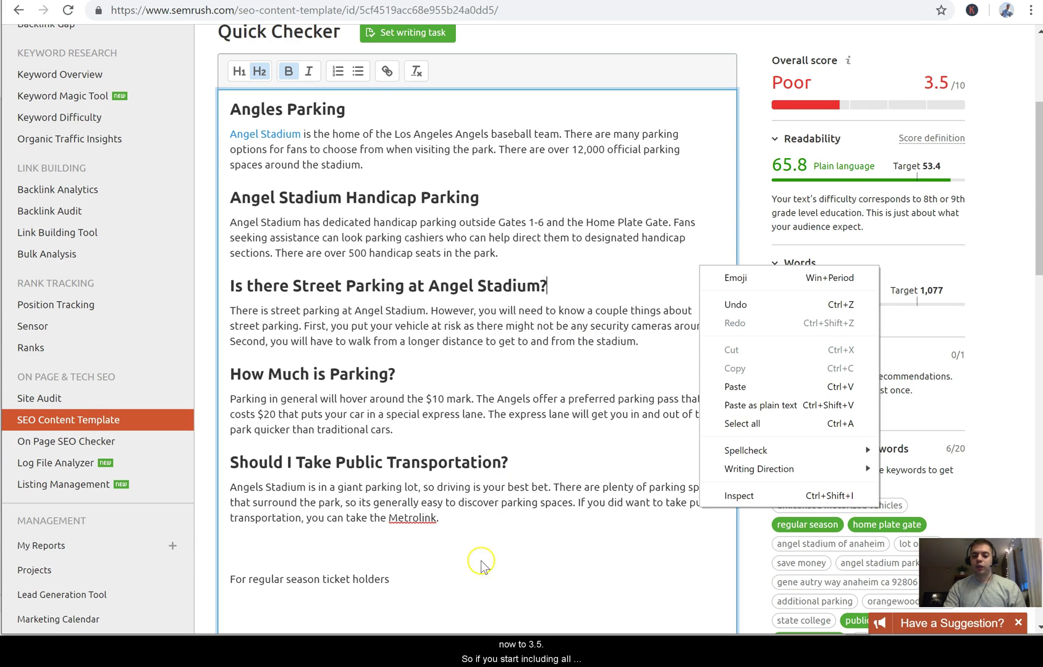
scroll(481, 561, down, 1)
click(406, 506)
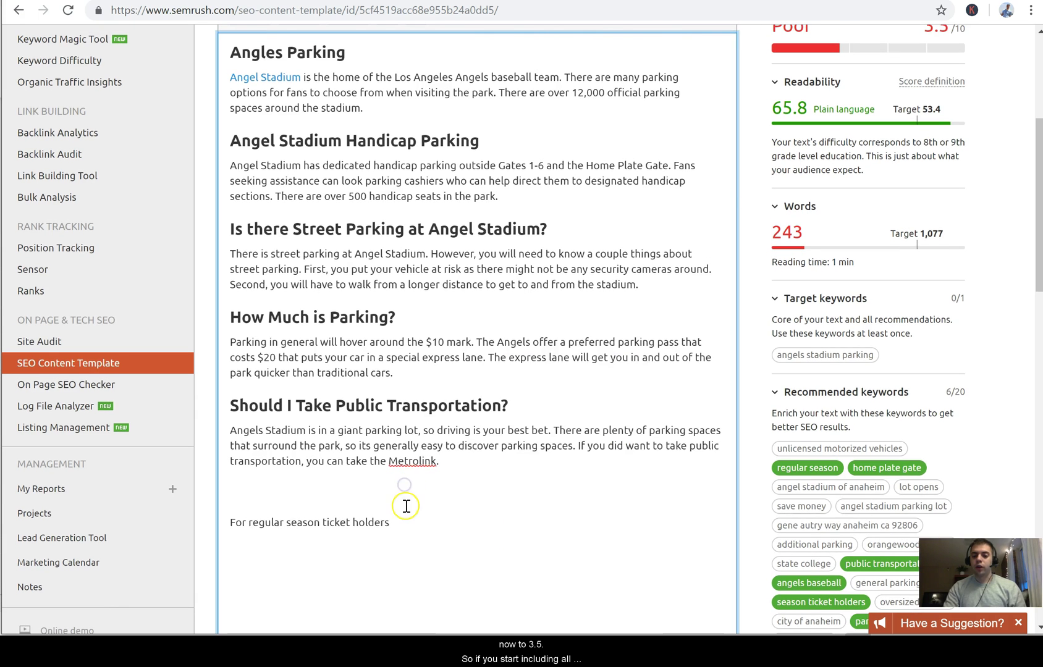
scroll(406, 506, down, 1)
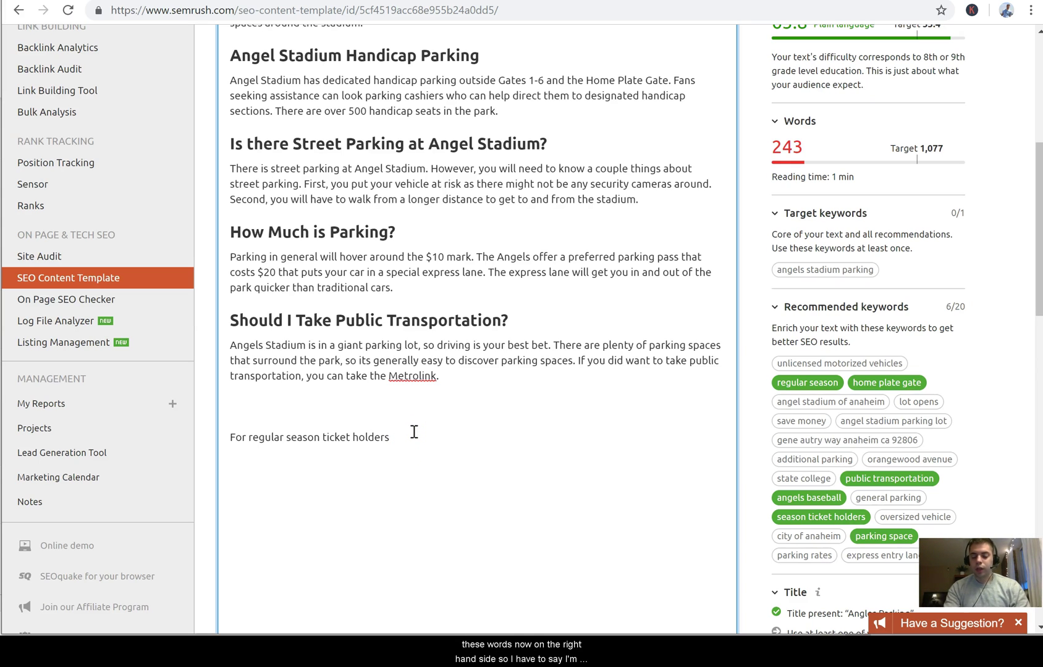
Append '/ parking rates / general parking / city of anaheim' to the closing line
text(/)
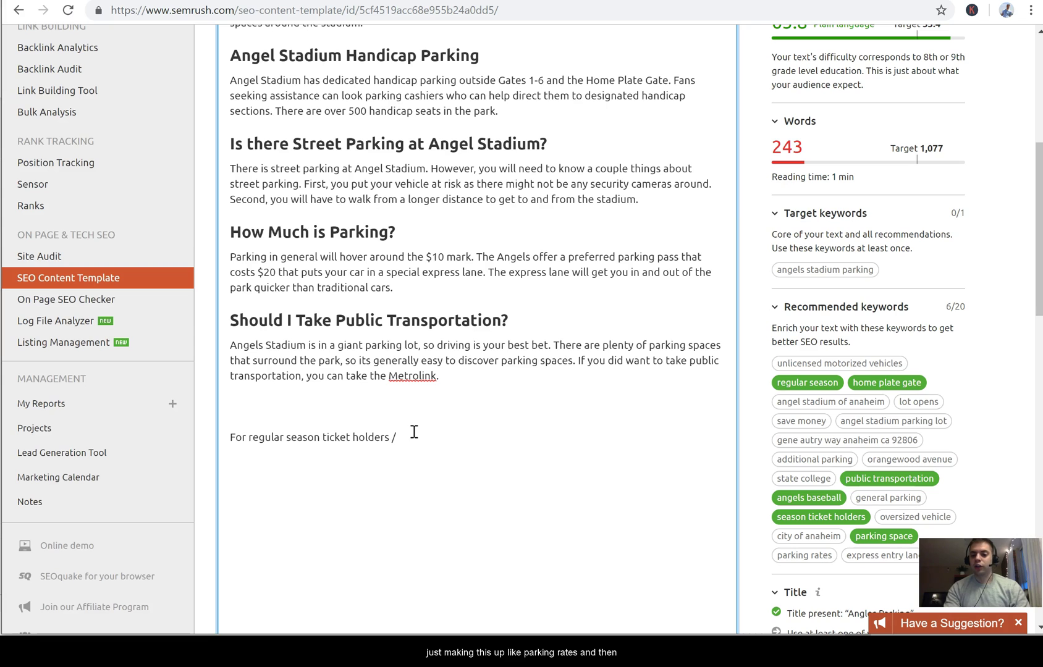
text( parking rates / general p)
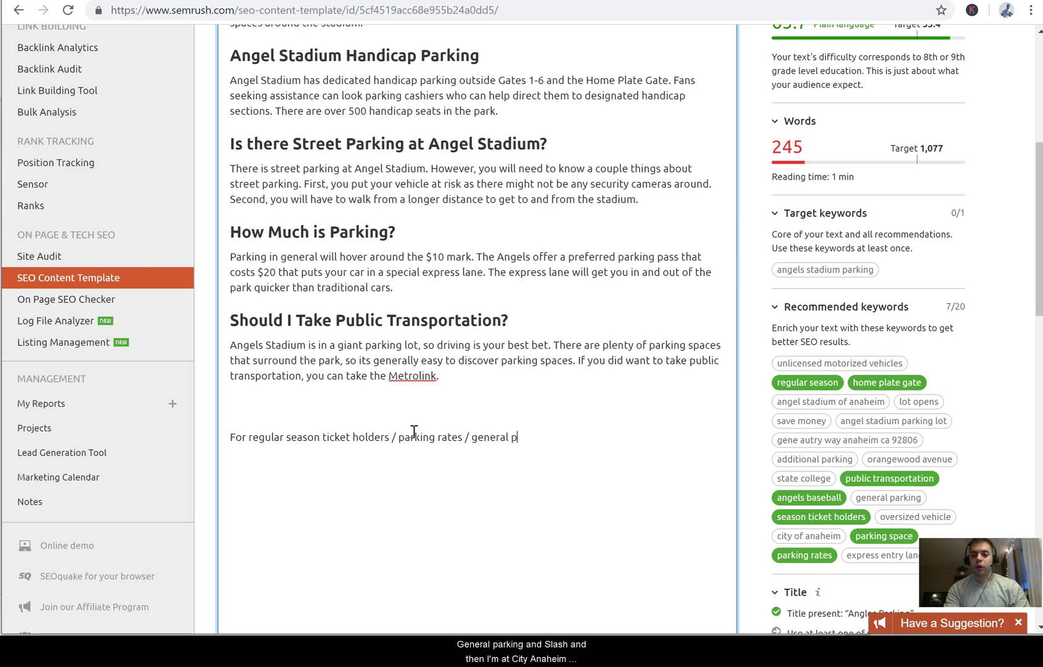
text(arking /)
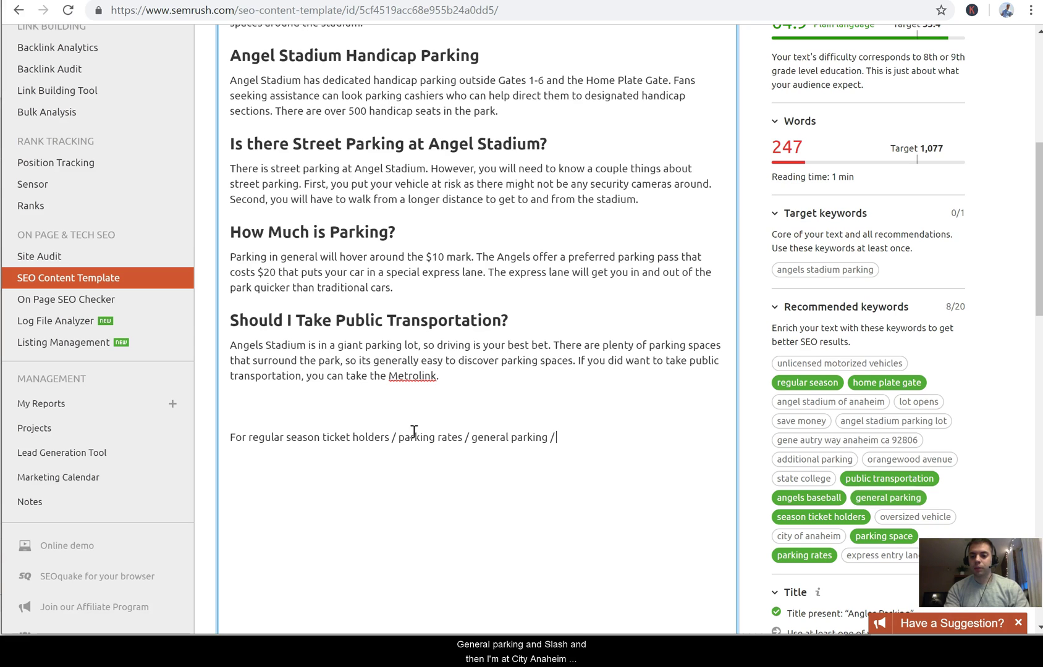
text( city of an)
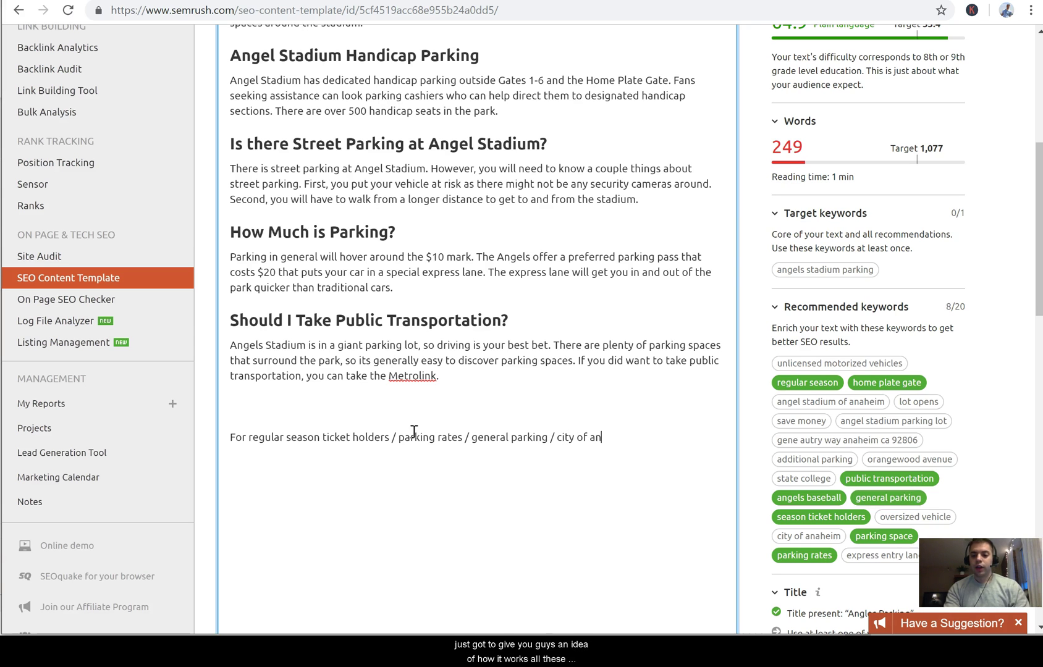
text(aheim)
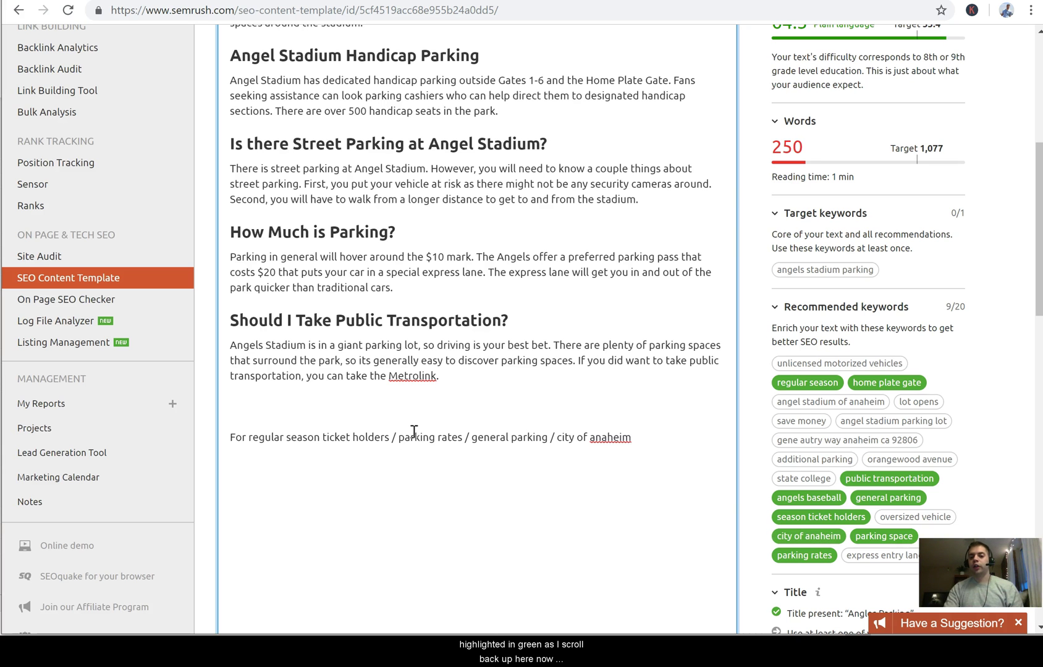
scroll(414, 431, up, 6)
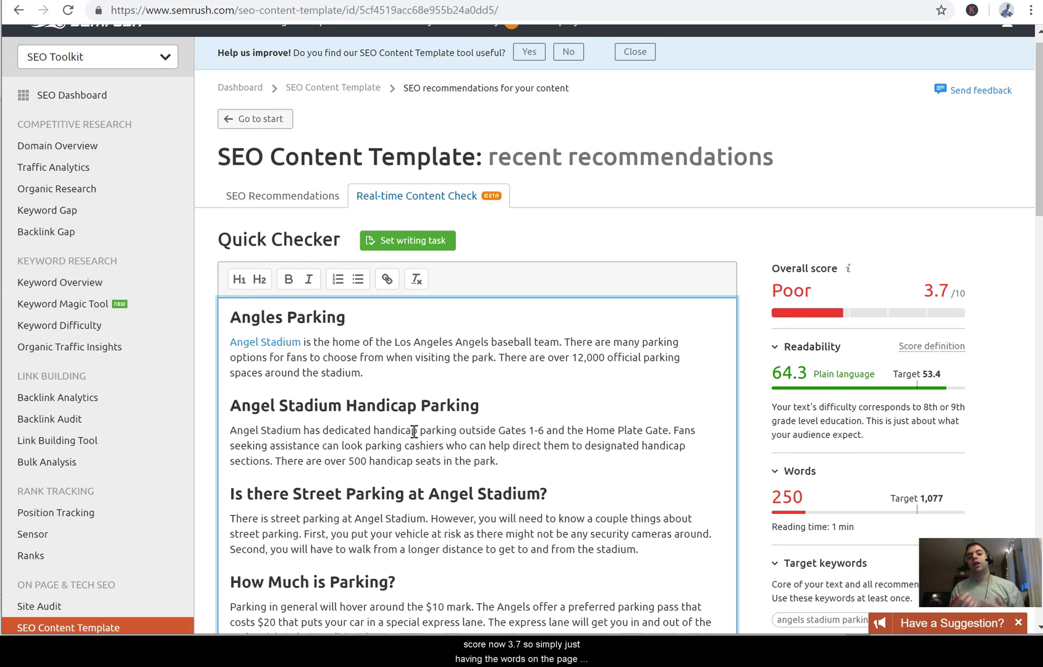
Select the Angel Stadium Handicap Parking heading, then cycle through the tabs to the Excel pivot table
scroll(414, 431, down, 4)
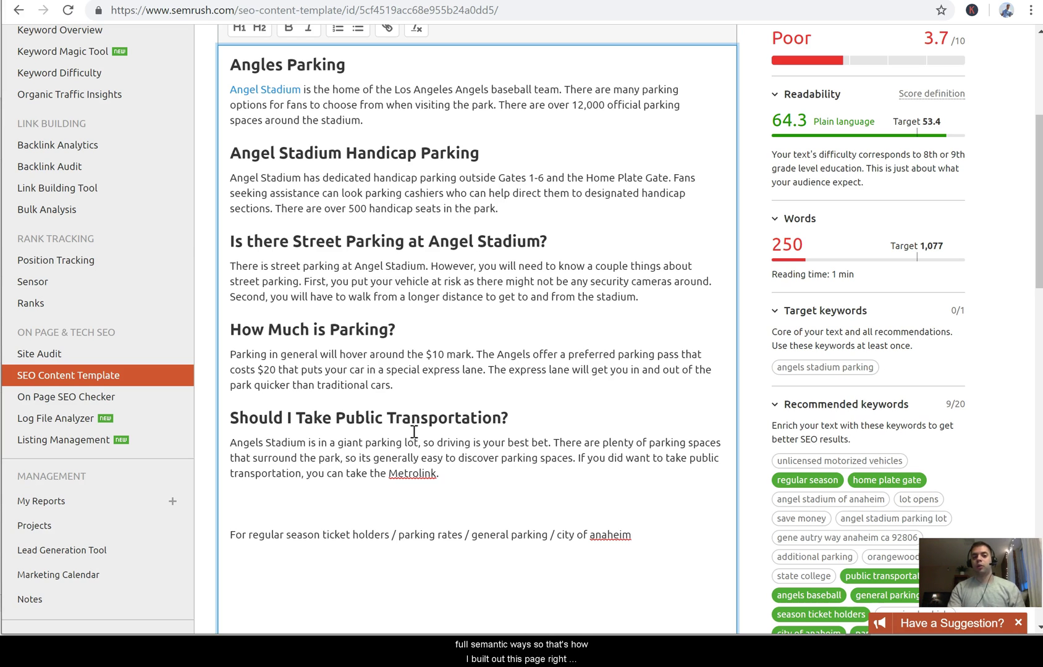
drag(478, 153, 247, 167)
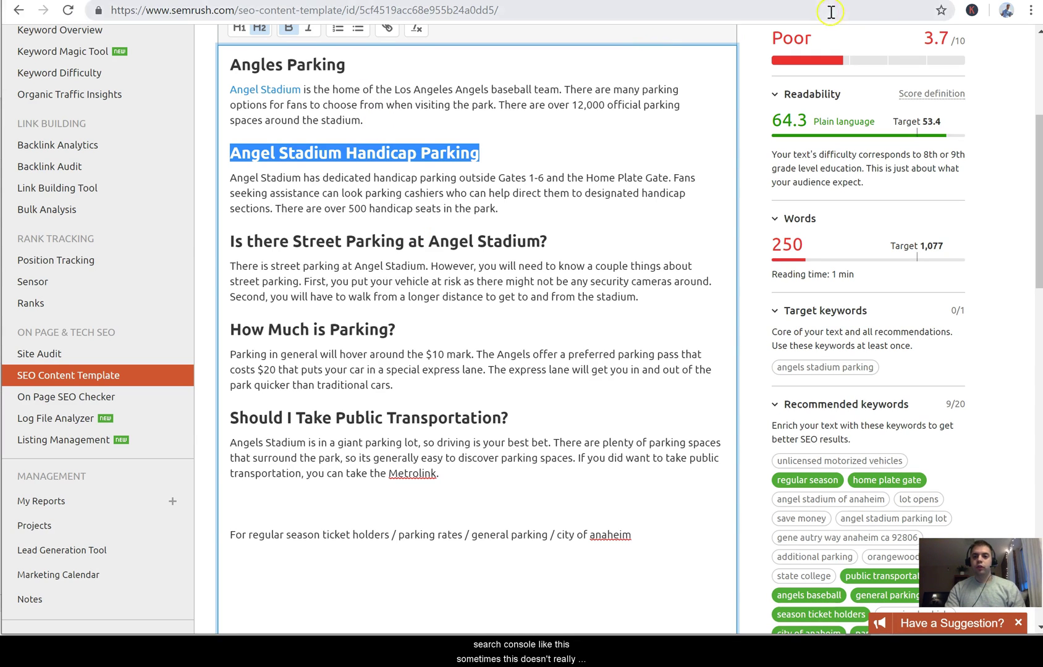
key(ctrl+Tab)
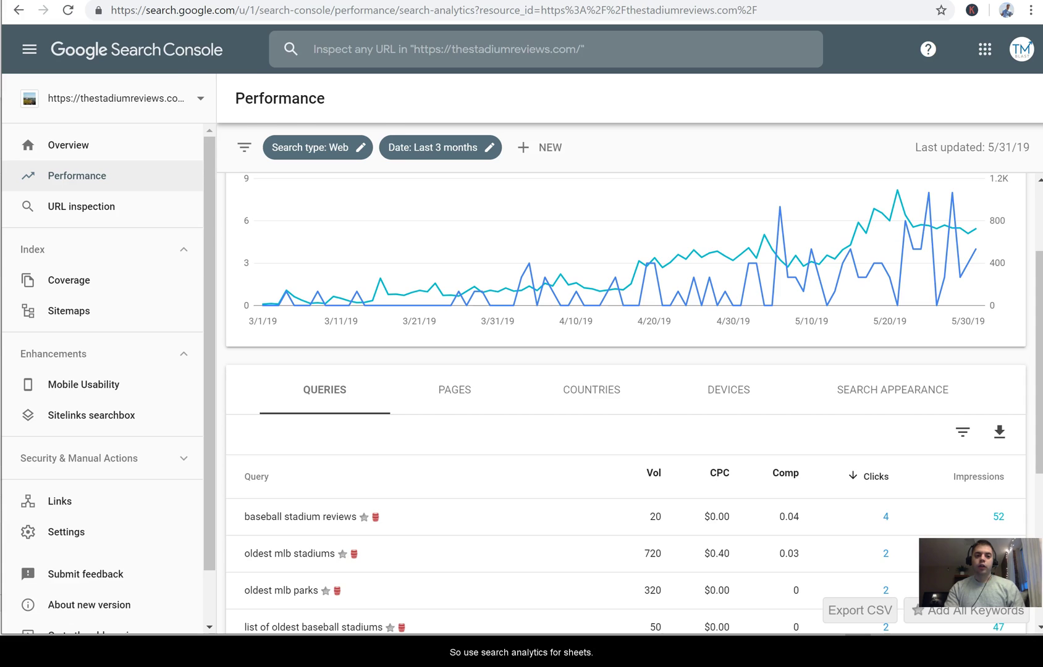
key(ctrl+Tab)
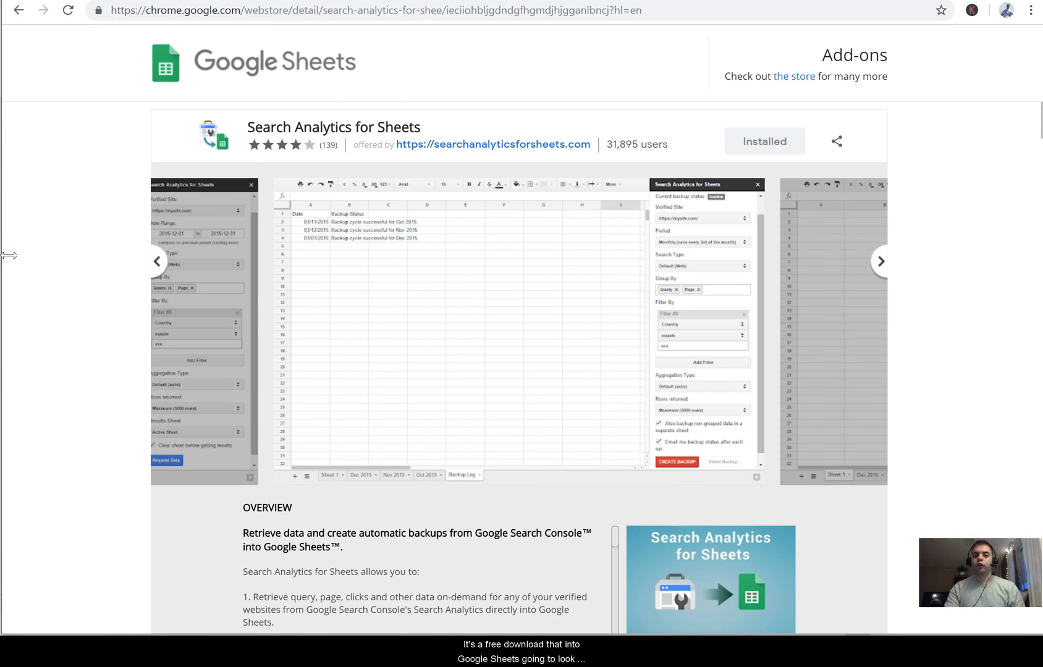
key(ctrl+Tab)
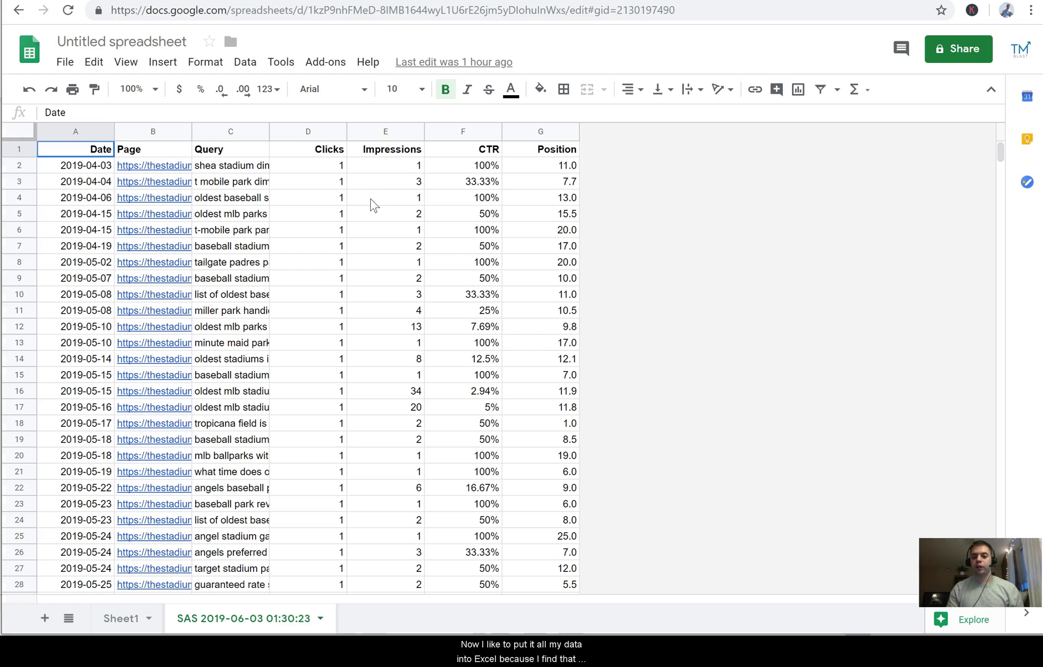
key(alt+Tab)
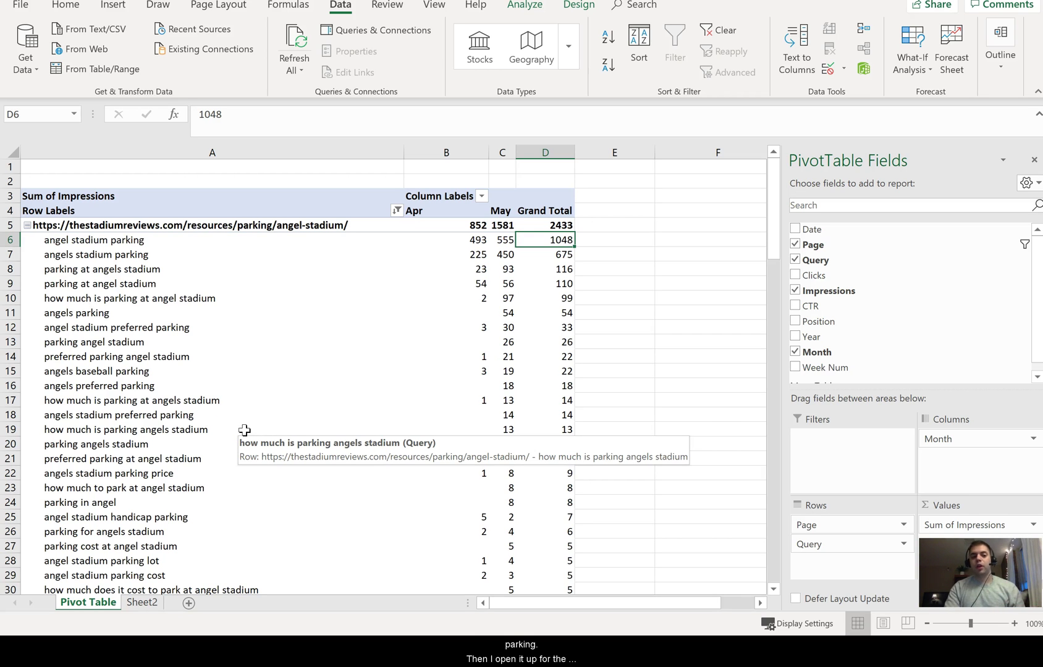
click(105, 243)
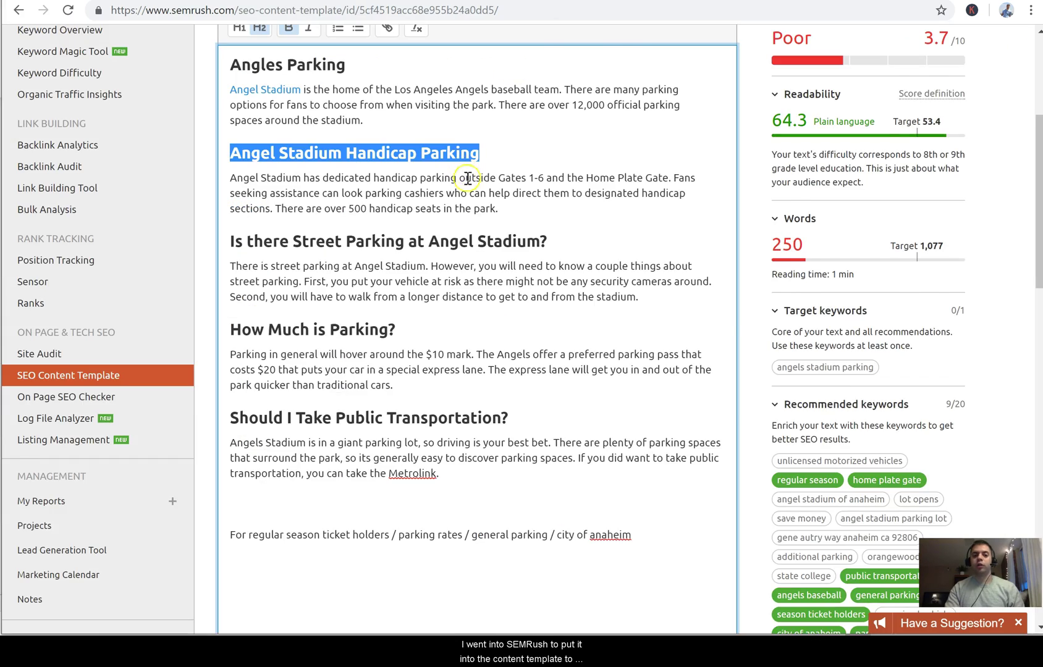
Scroll up to the SEO Content Template header to see the 3.7 overall score
scroll(468, 198, up, 1)
scroll(470, 197, up, 2)
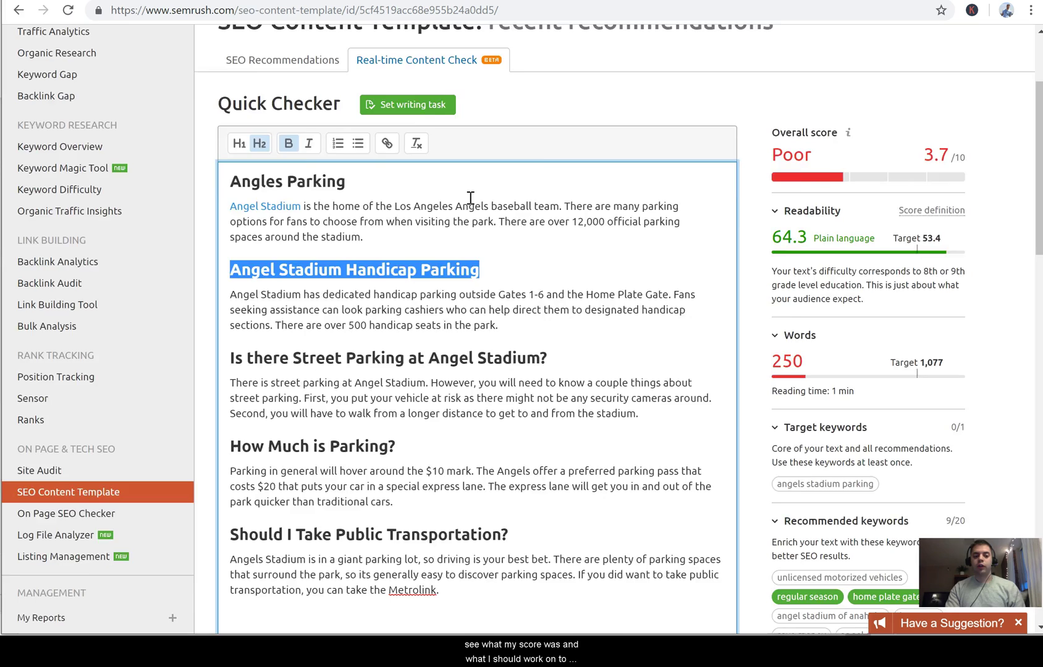